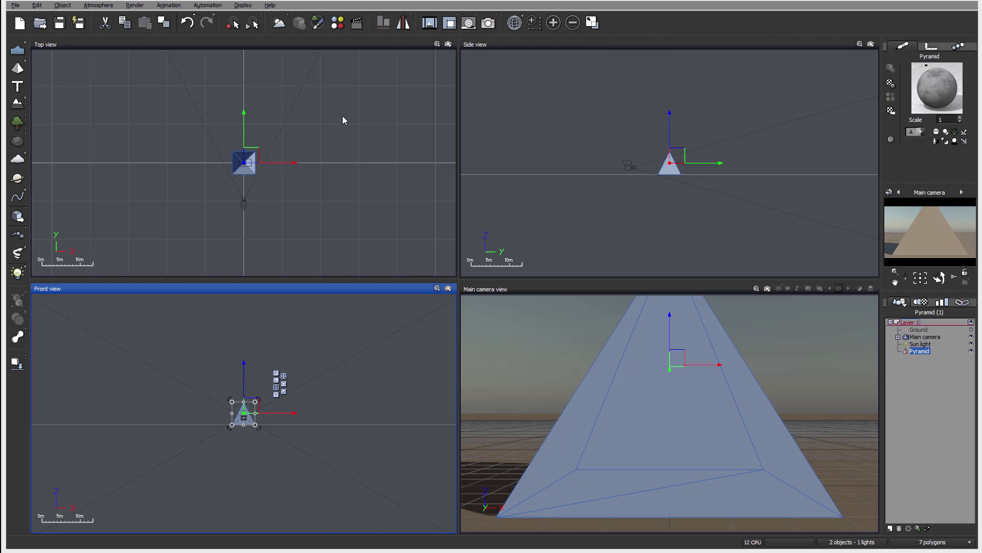
- Open the Atmosphere Editor and reposition its floating window over the viewports
{"action": "left_click", "coordinate": [280, 28]}
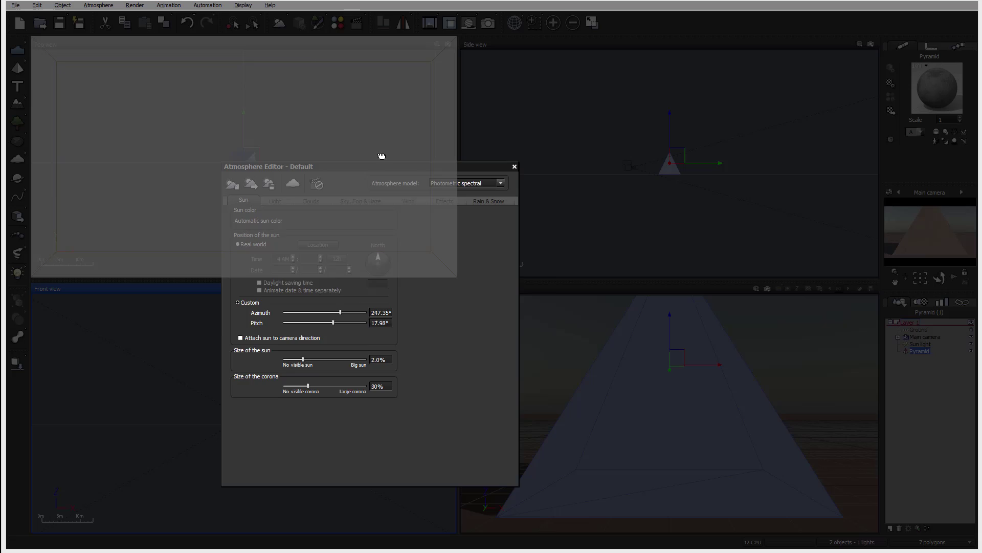
{"action": "left_click_drag", "start_coordinate": [382, 156], "coordinate": [628, 105]}
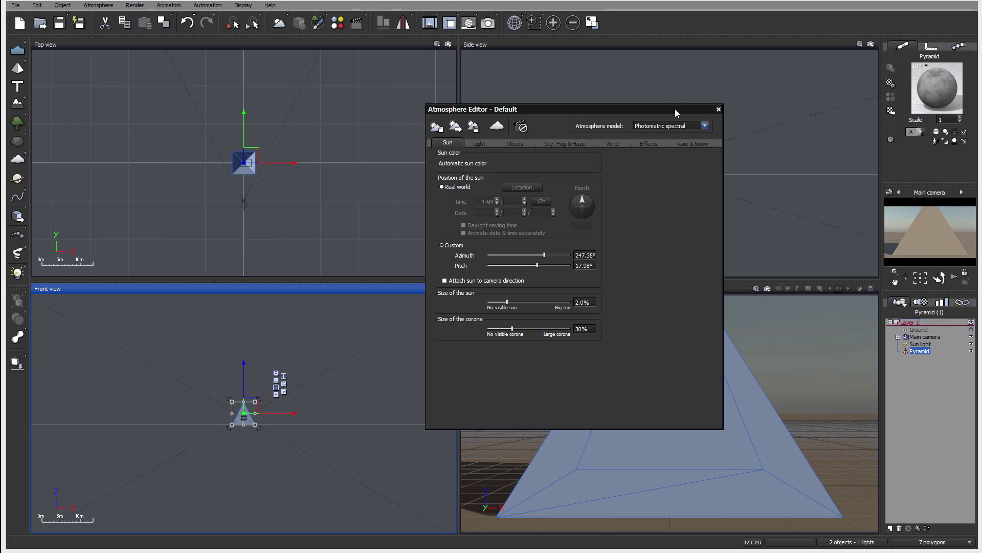
{"action": "left_click_drag", "start_coordinate": [674, 107], "coordinate": [639, 135]}
- Enable OK/Cancel buttons on floating dockable dialogs in Options, then reopen the Atmosphere Editor
{"action": "left_click", "coordinate": [720, 136]}
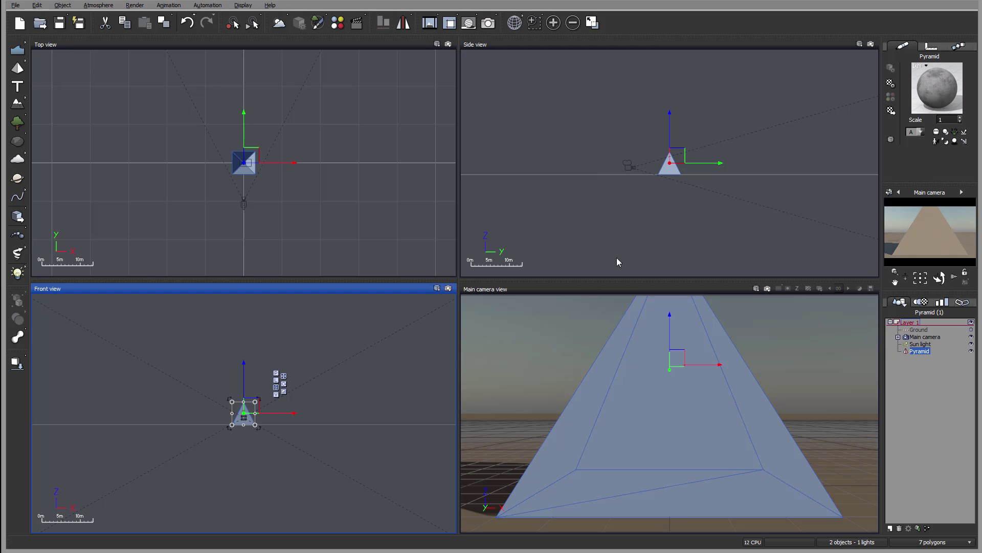
{"action": "left_click", "coordinate": [15, 5]}
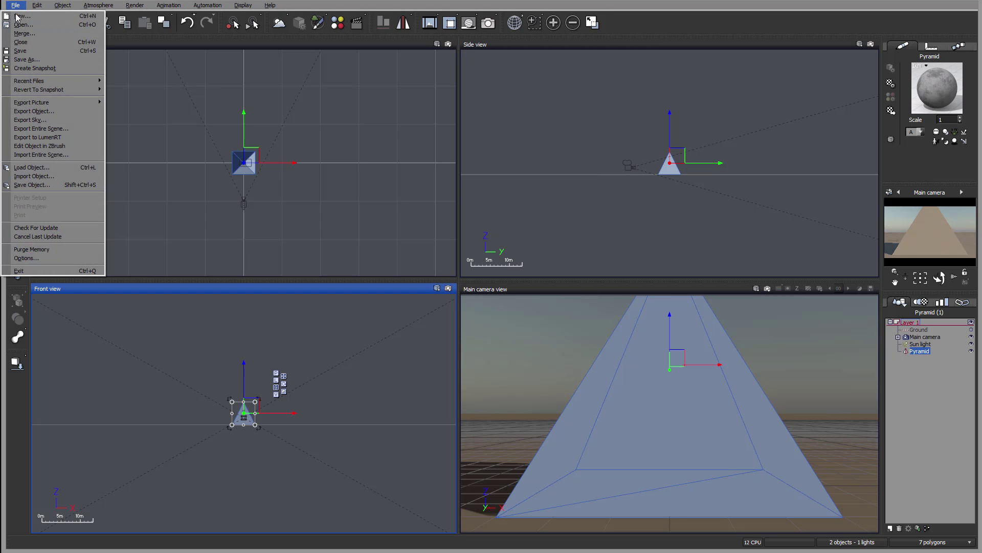
{"action": "left_click", "coordinate": [71, 262]}
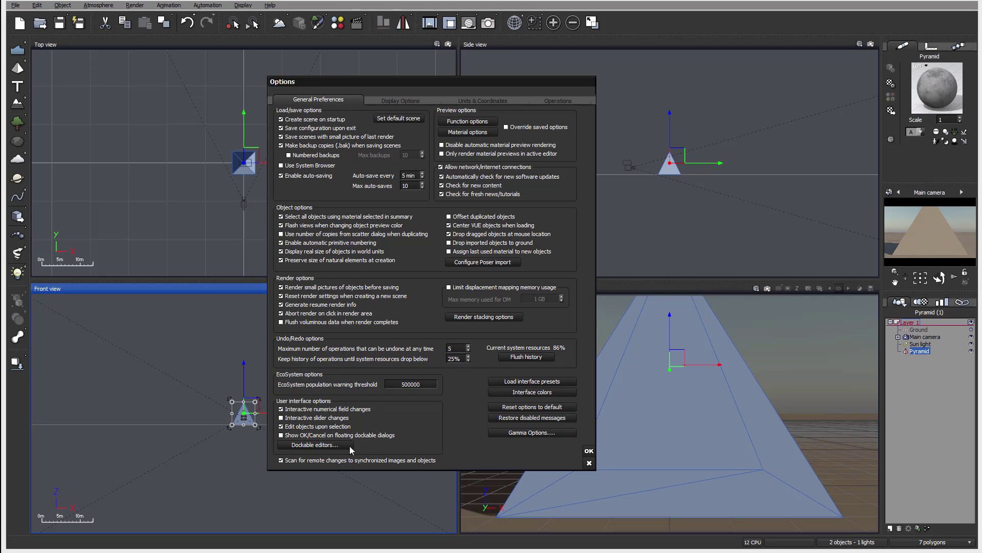
{"action": "left_click", "coordinate": [280, 435]}
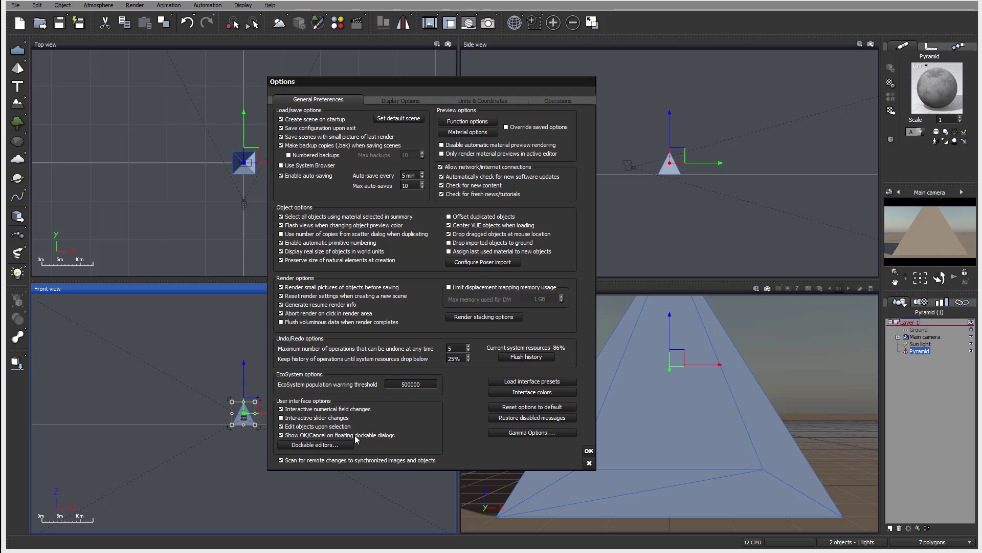
{"action": "left_click", "coordinate": [589, 451]}
{"action": "left_click", "coordinate": [280, 23]}
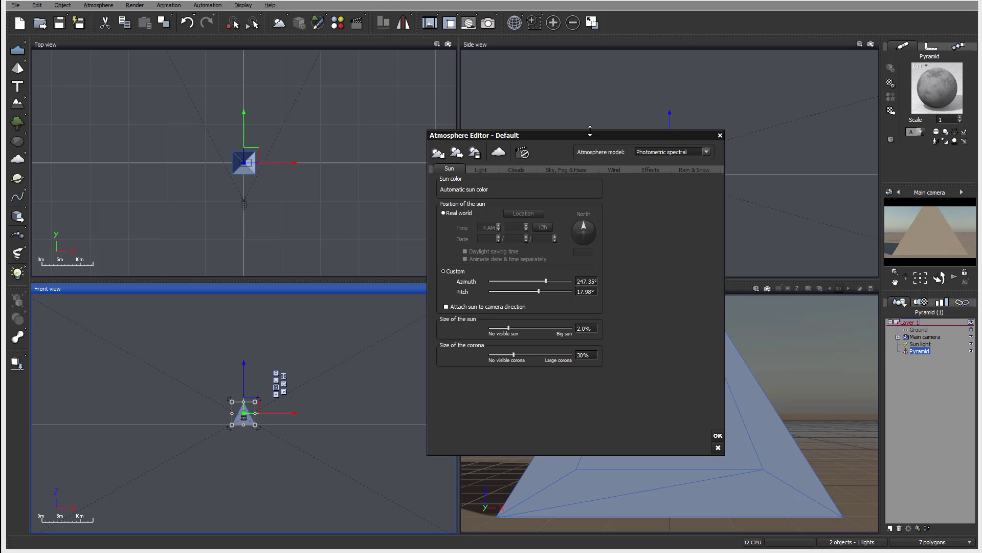
- Drag the Atmosphere Editor to the right, then back toward a docking spot
{"action": "left_click_drag", "start_coordinate": [590, 133], "coordinate": [832, 156]}
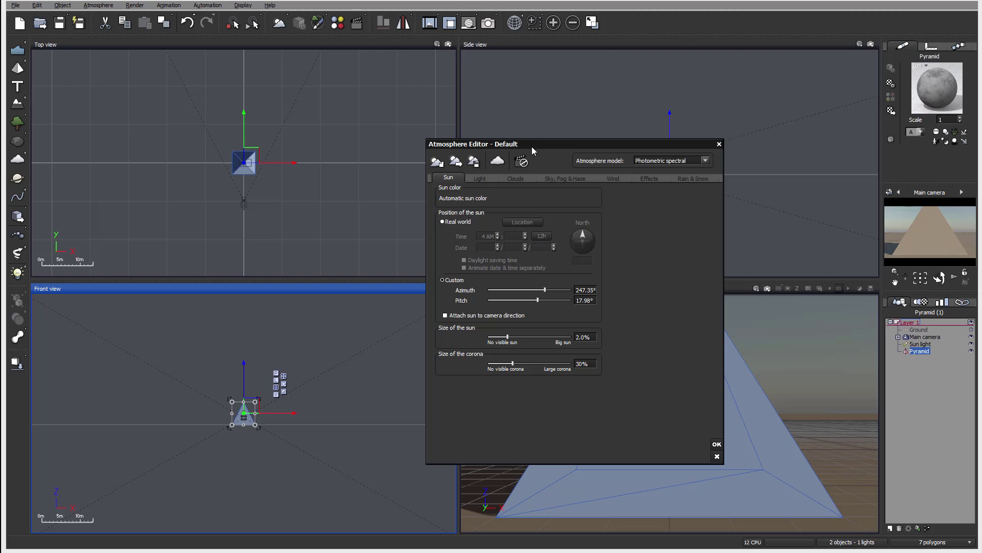
{"action": "left_click_drag", "start_coordinate": [532, 146], "coordinate": [552, 156]}
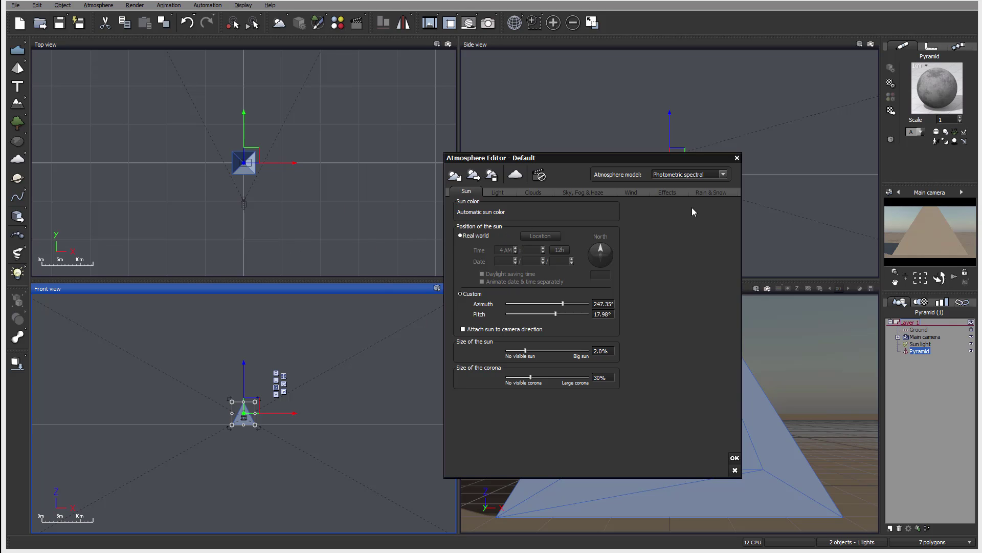
{"action": "left_click", "coordinate": [735, 470]}
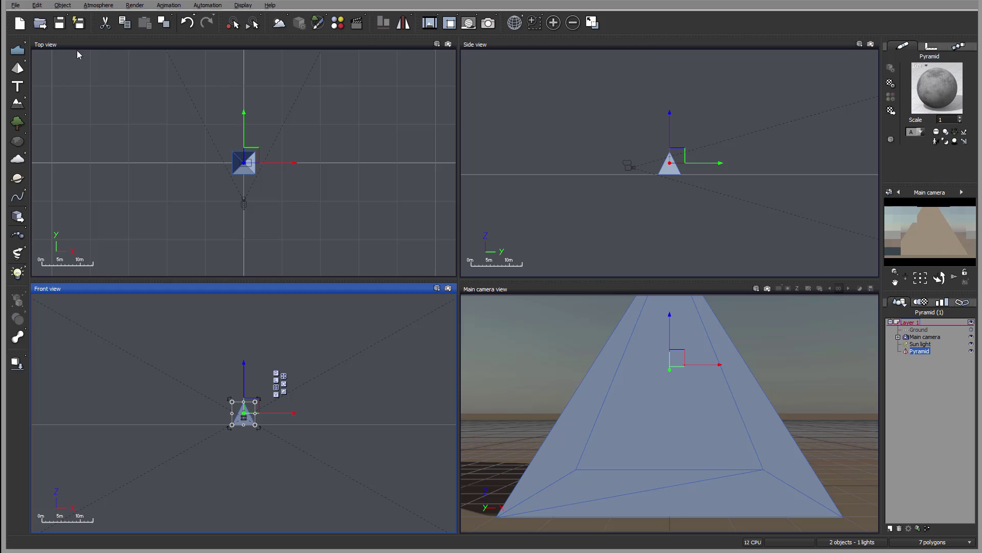
{"action": "left_click", "coordinate": [16, 5]}
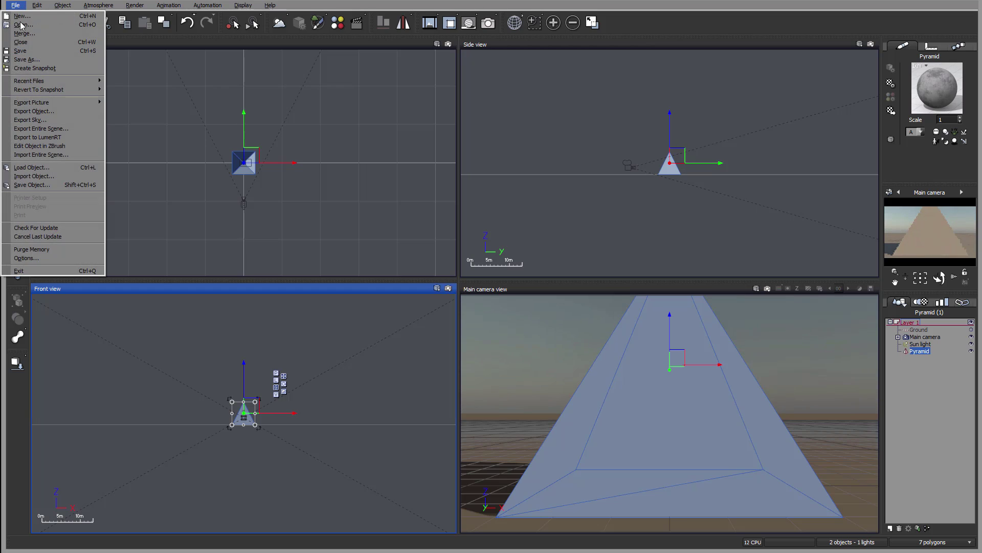
{"action": "left_click", "coordinate": [70, 259]}
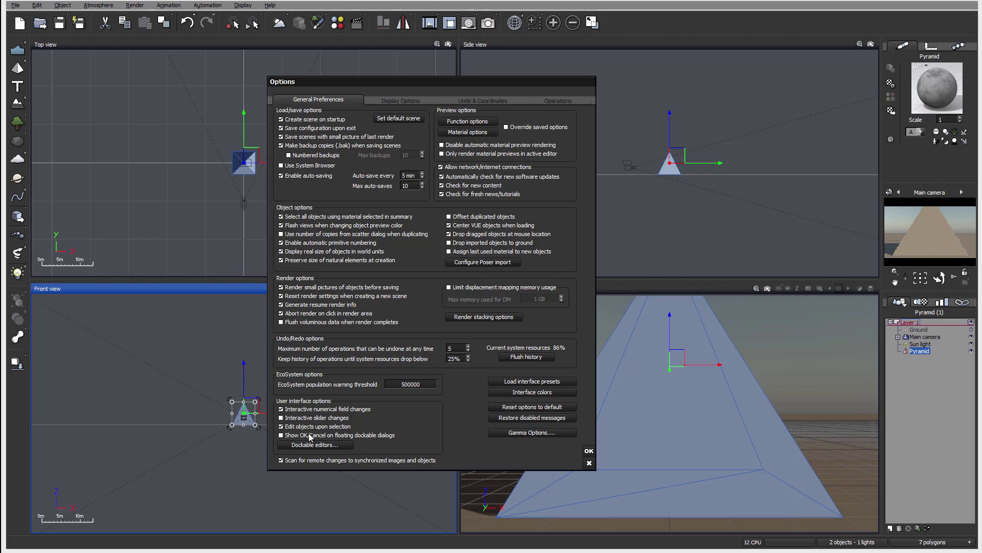
{"action": "left_click", "coordinate": [589, 451]}
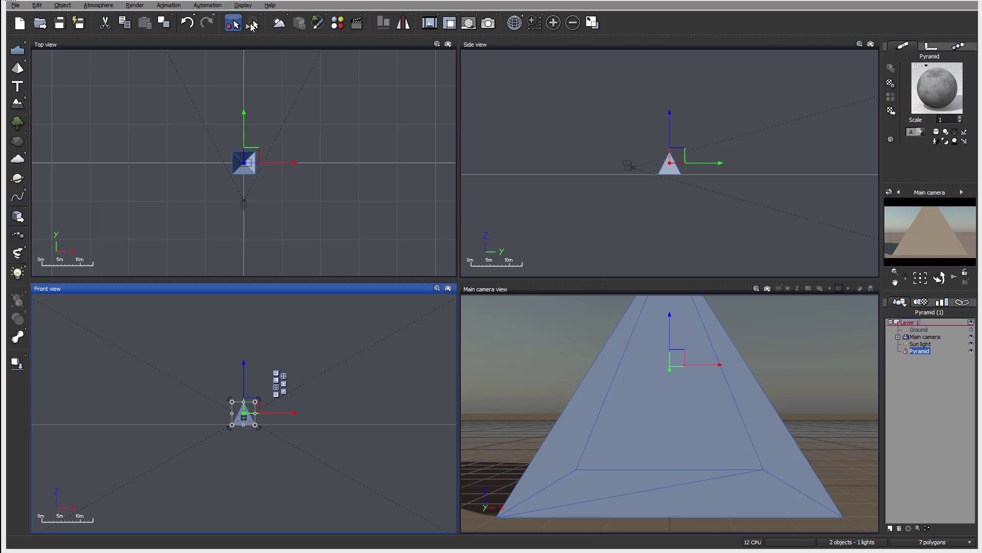
- Reopen the Atmosphere Editor, move it toward the side view, and close it
{"action": "left_click", "coordinate": [279, 22]}
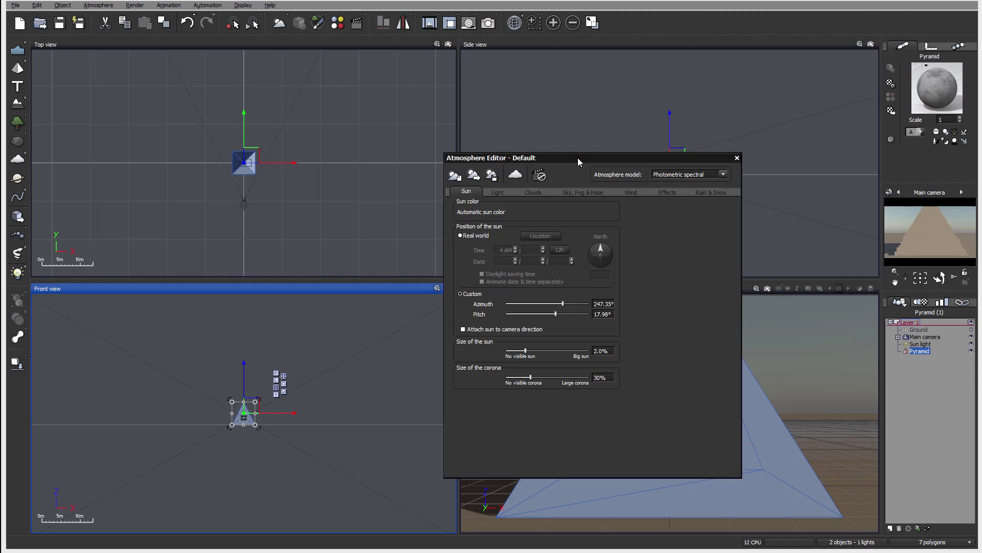
{"action": "left_click_drag", "start_coordinate": [579, 158], "coordinate": [615, 127]}
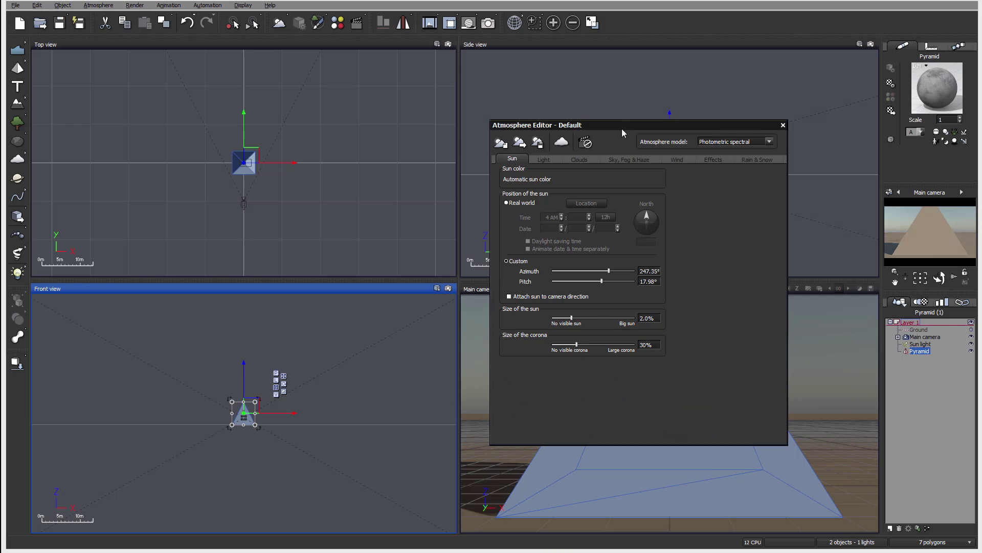
{"action": "left_click", "coordinate": [784, 126]}
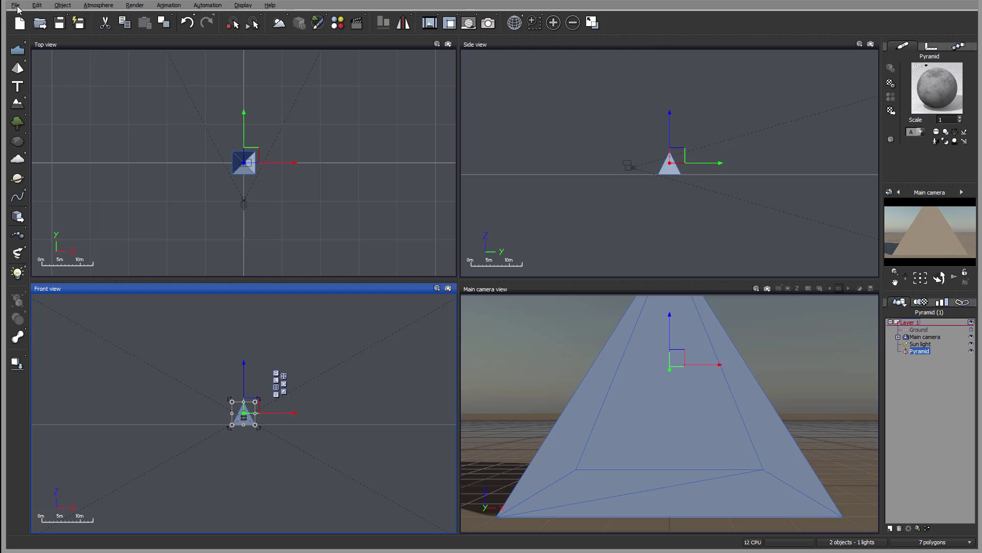
- In Options' dockable editors list, uncheck all nine editors from Effector Editor up to Torus Options
{"action": "left_click", "coordinate": [15, 5]}
{"action": "left_click", "coordinate": [27, 258]}
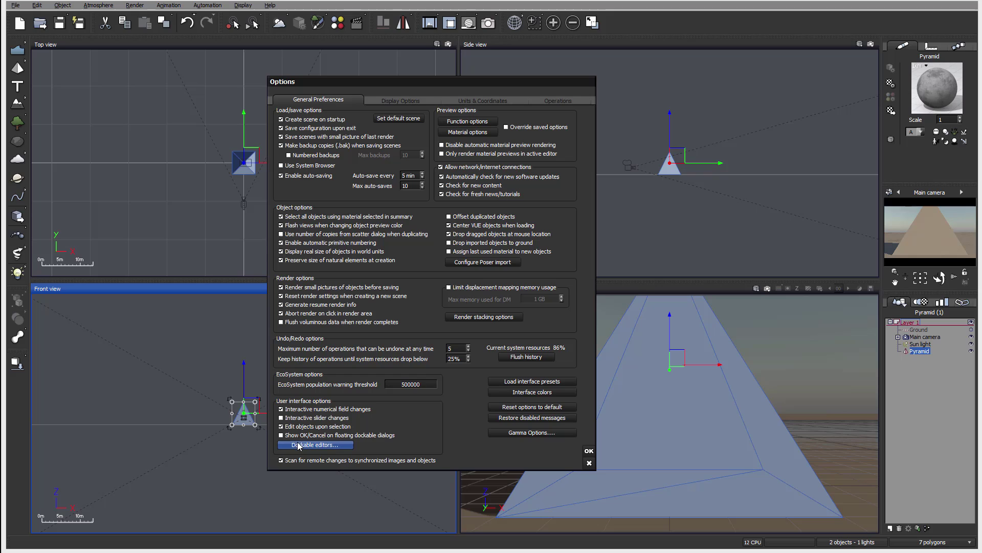
{"action": "left_click", "coordinate": [332, 446]}
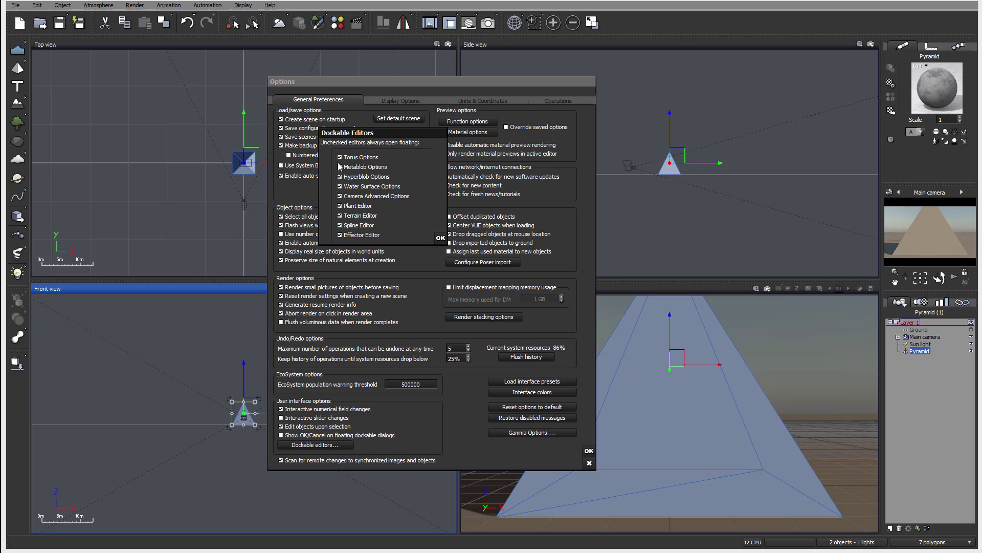
{"action": "left_click", "coordinate": [340, 235]}
{"action": "left_click", "coordinate": [340, 225]}
{"action": "left_click", "coordinate": [340, 215]}
{"action": "left_click", "coordinate": [340, 206]}
{"action": "left_click", "coordinate": [339, 196]}
{"action": "left_click", "coordinate": [340, 186]}
{"action": "left_click", "coordinate": [340, 176]}
{"action": "left_click", "coordinate": [339, 167]}
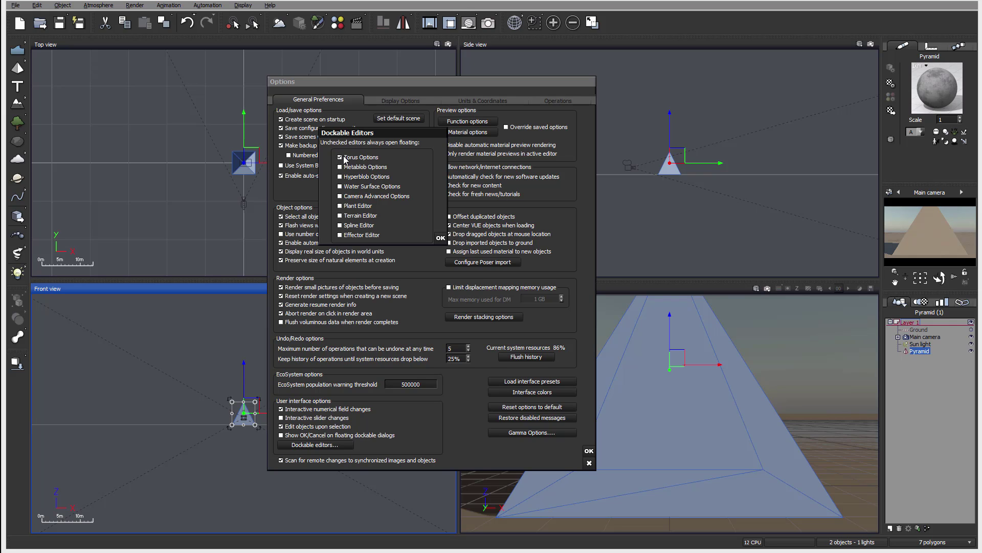
{"action": "left_click", "coordinate": [339, 157]}
- Confirm both dialogs and select the pyramid in the main camera view
{"action": "left_click", "coordinate": [440, 238]}
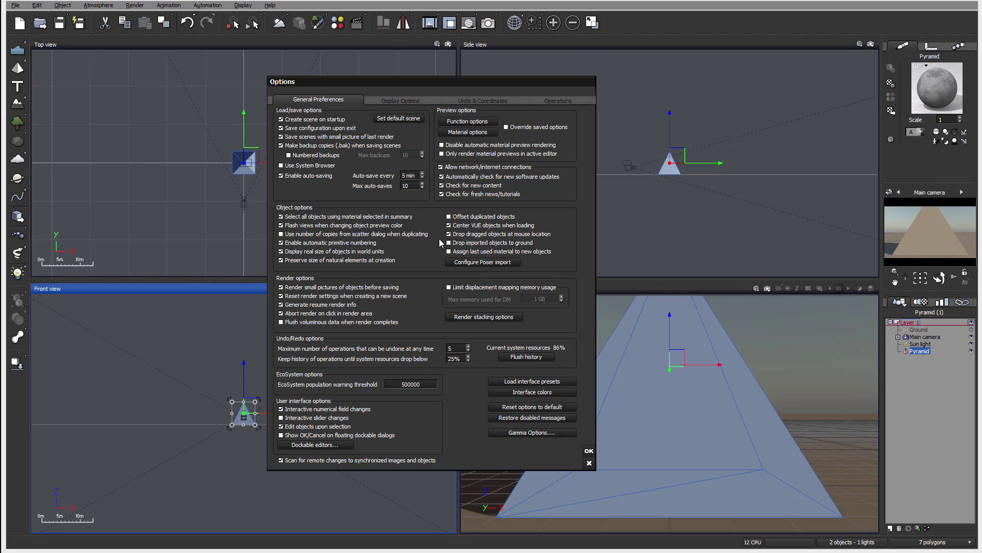
{"action": "left_click", "coordinate": [589, 451]}
{"action": "left_click", "coordinate": [697, 409]}
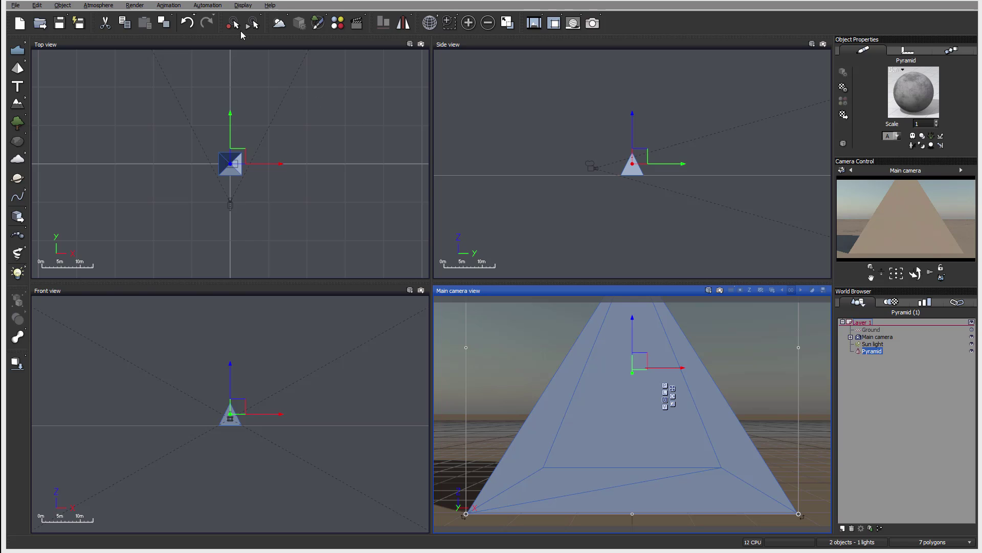
- Search the menu bar for the Display > Workspace settings
{"action": "left_click", "coordinate": [244, 7]}
{"action": "left_click", "coordinate": [244, 7]}
{"action": "left_click", "coordinate": [207, 5]}
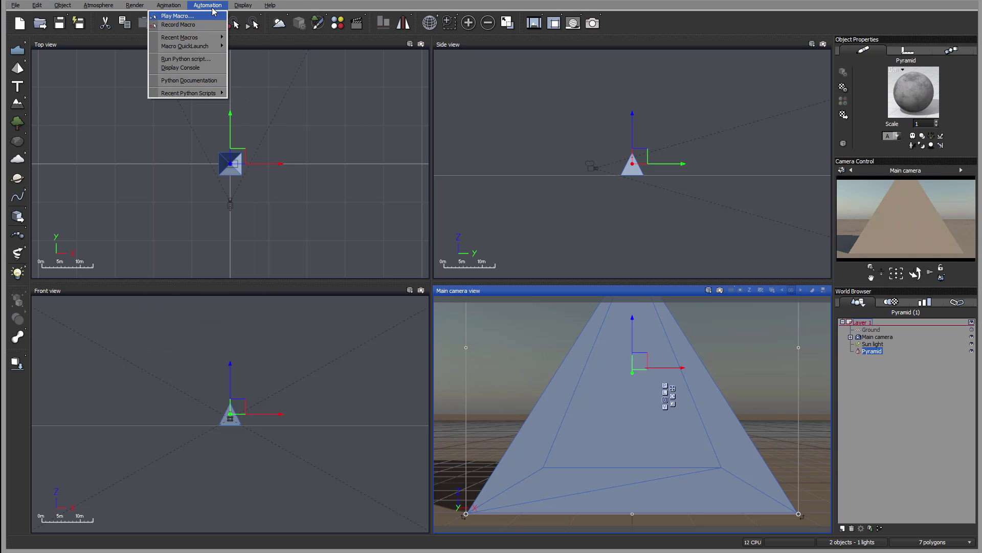
{"action": "mouse_move", "coordinate": [262, 7]}
{"action": "mouse_move", "coordinate": [159, 16]}
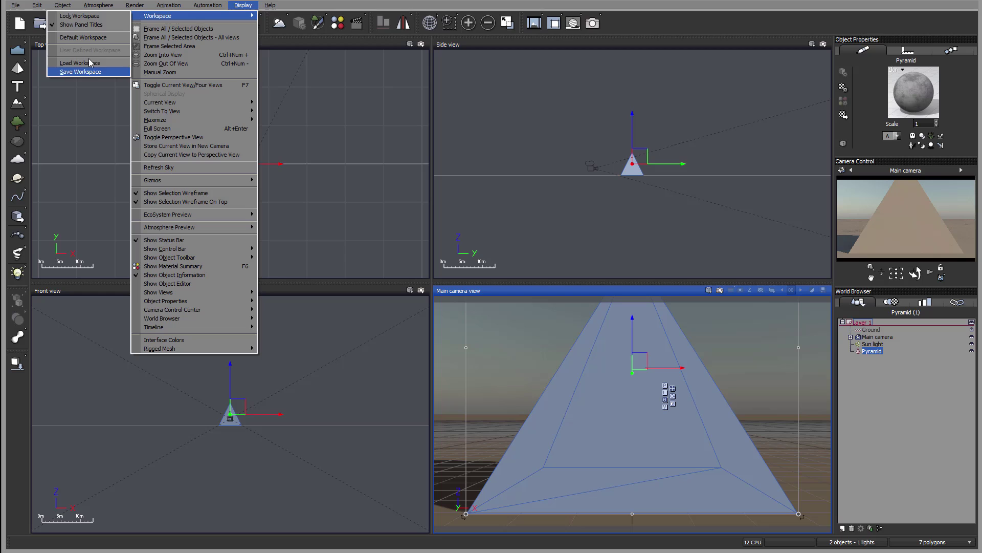
- Choose Lock Workspace, then select the pyramid in the Side view
{"action": "left_click", "coordinate": [86, 17]}
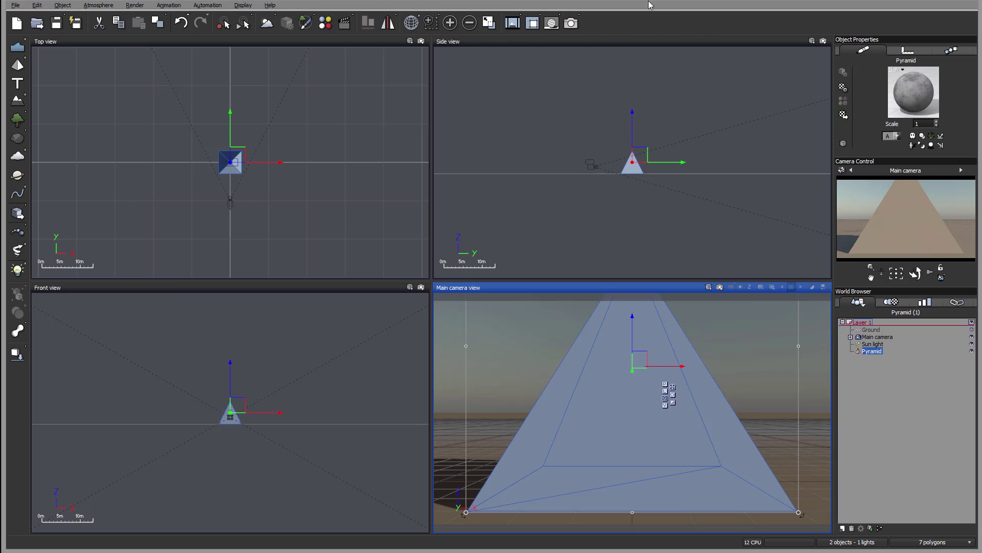
{"action": "left_click", "coordinate": [665, 41]}
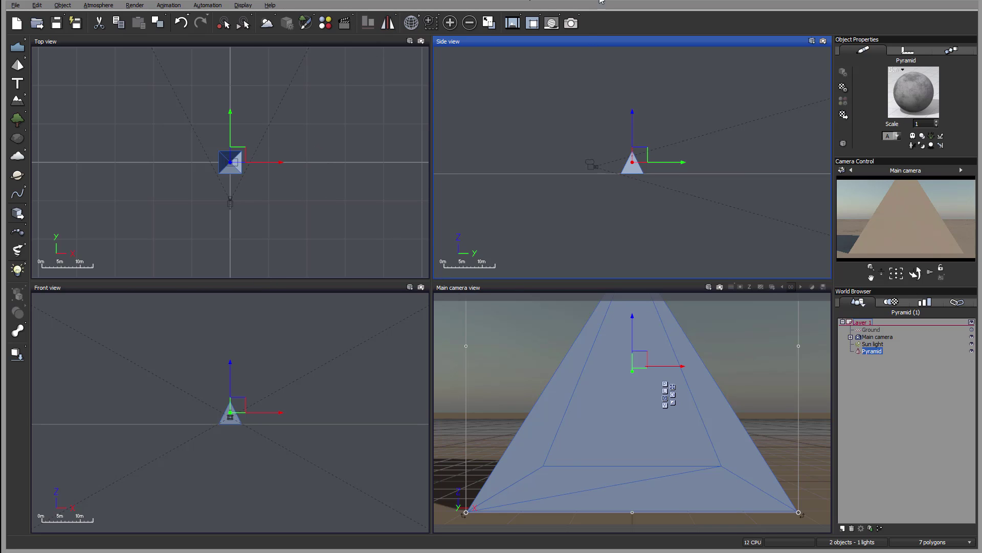
{"action": "left_click", "coordinate": [633, 163]}
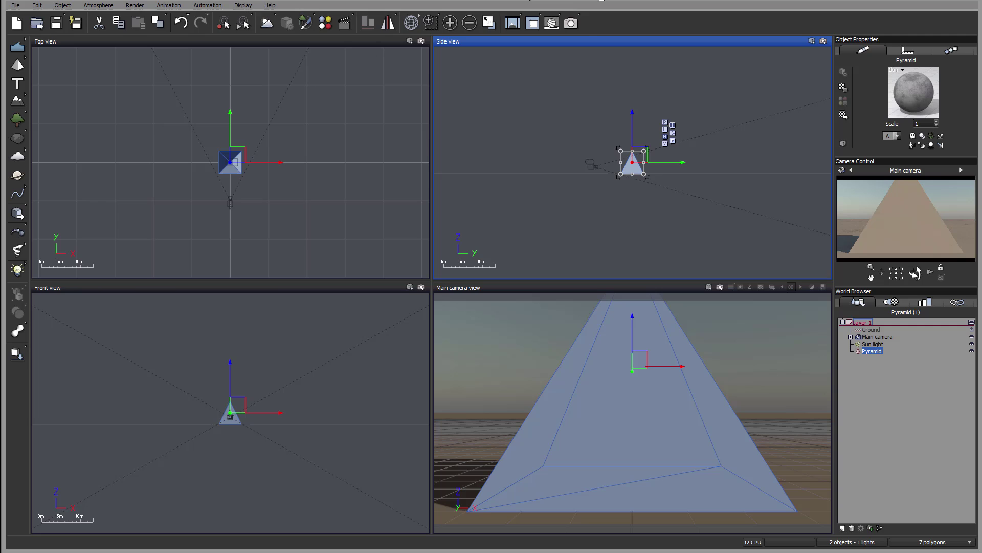